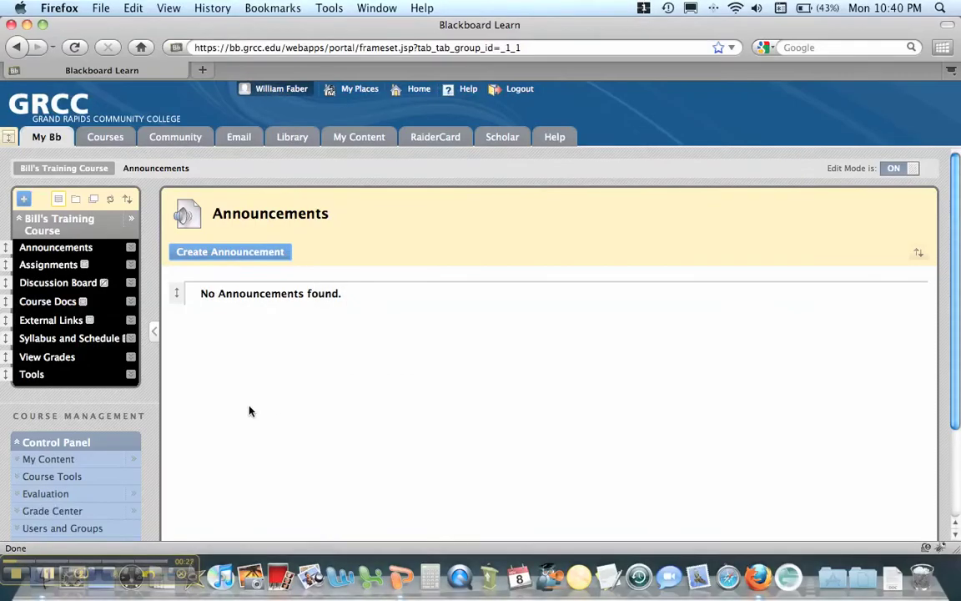
- Open the course's Full Grade Center from the Control Panel section of the course menu
scroll(245, 404, "down", 2)
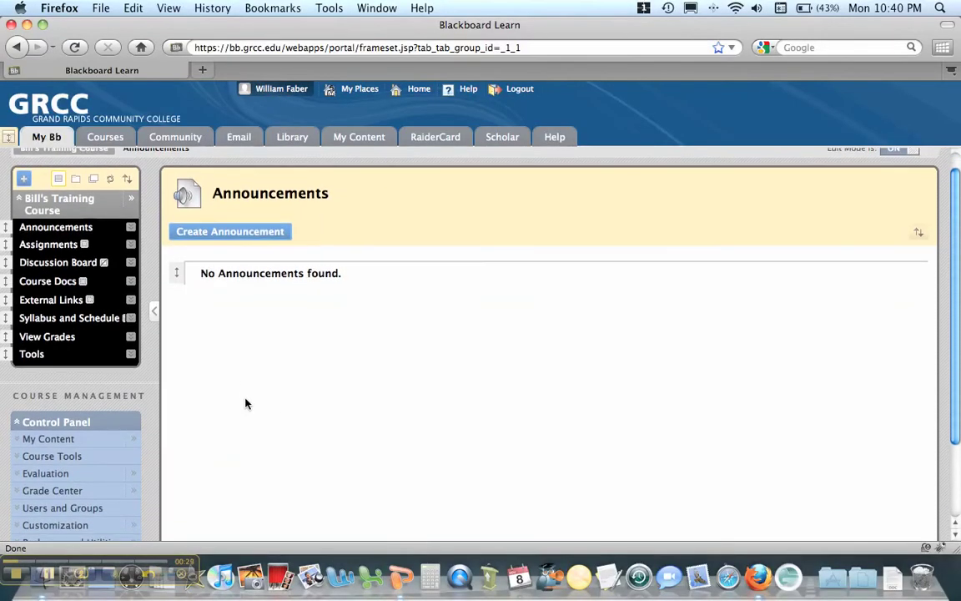
scroll(245, 404, "down", 1)
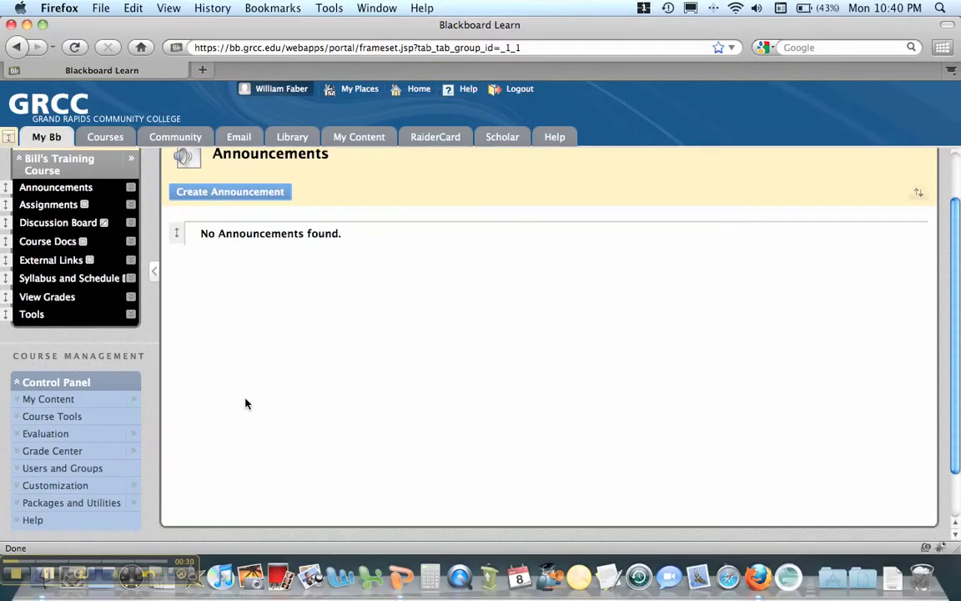
left_click(135, 457)
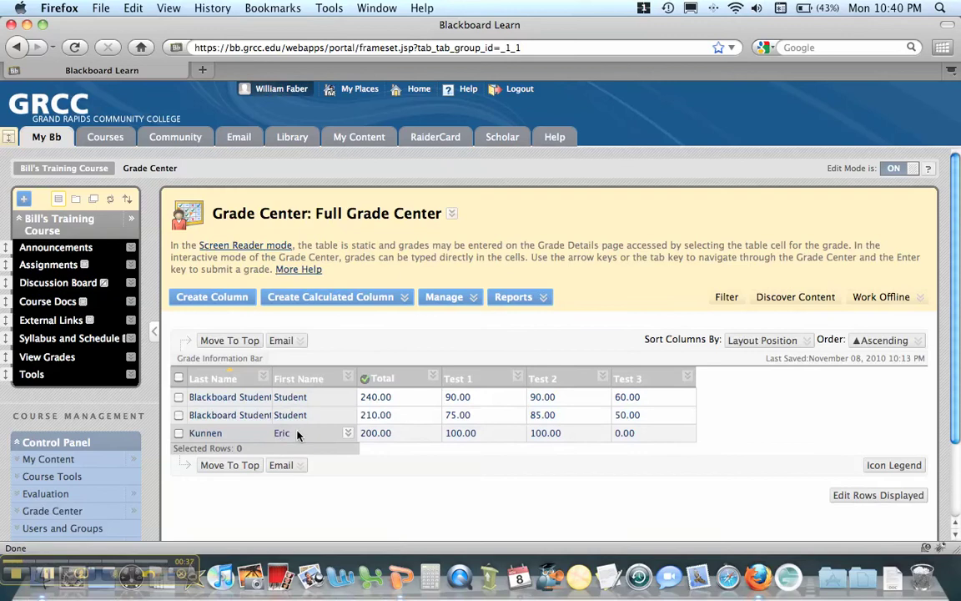
- Open Manage > Column Organization to review how Test 1–3 are categorised
mouse_move(472, 382)
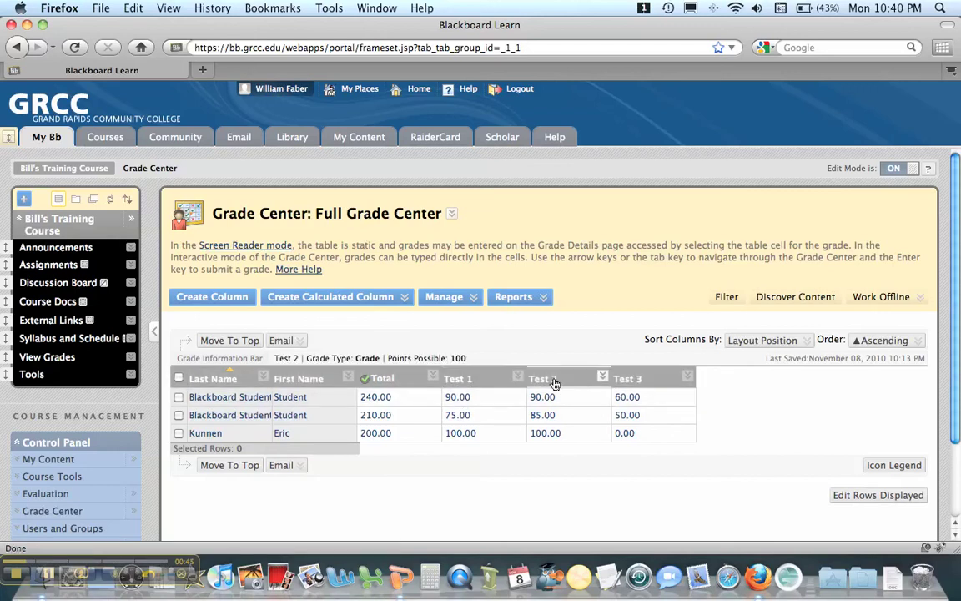
left_click(455, 302)
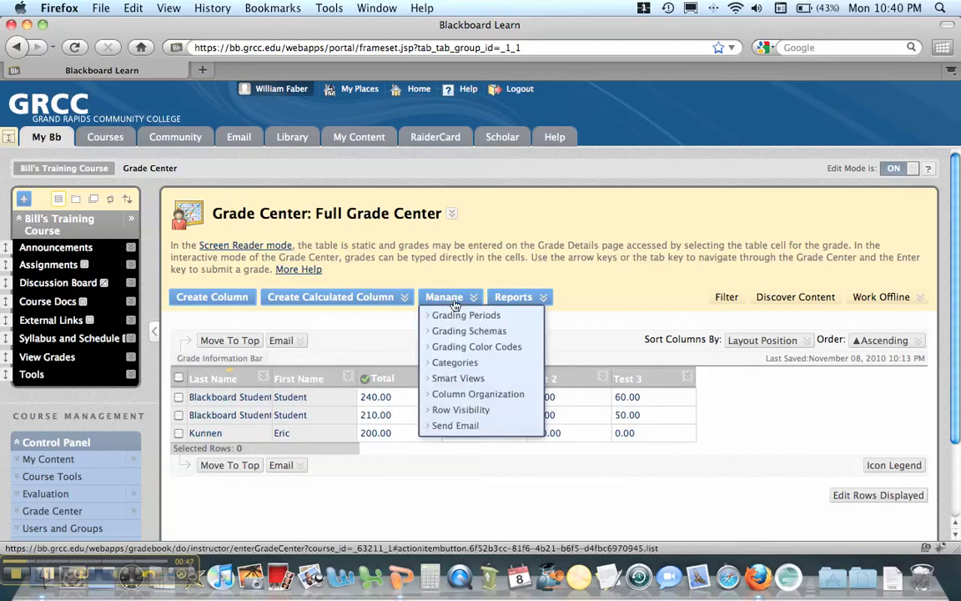
left_click(459, 394)
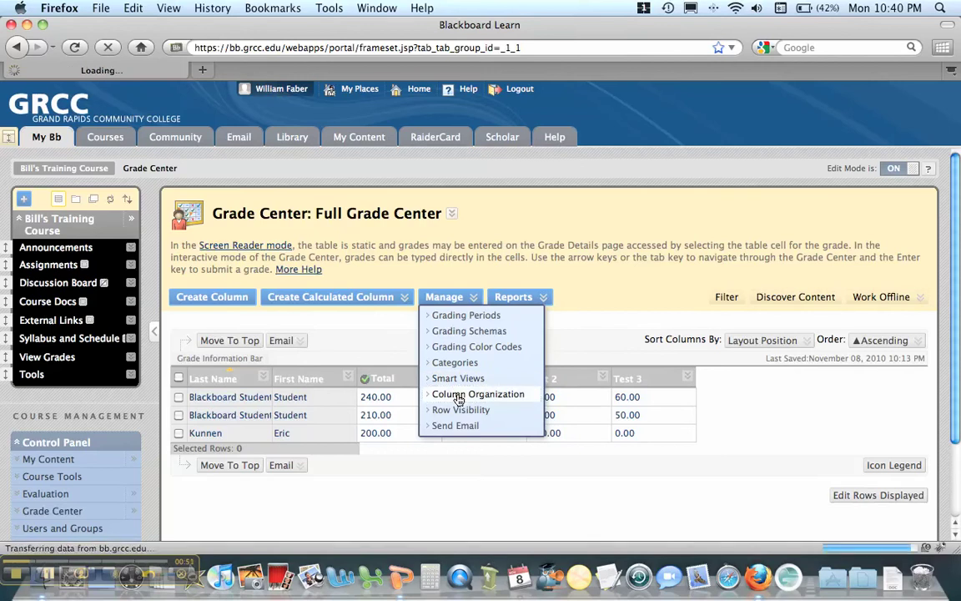
- Assign Test 1, Test 2 and Test 3 to the Test category and submit
scroll(458, 401, "down", 6)
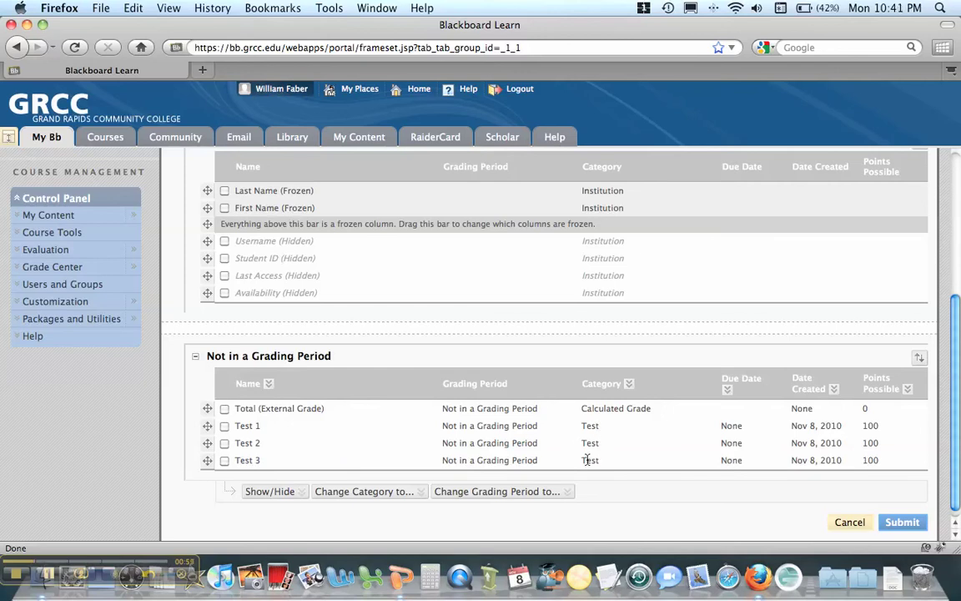
left_click(224, 426)
left_click(224, 443)
left_click(224, 461)
left_click(358, 494)
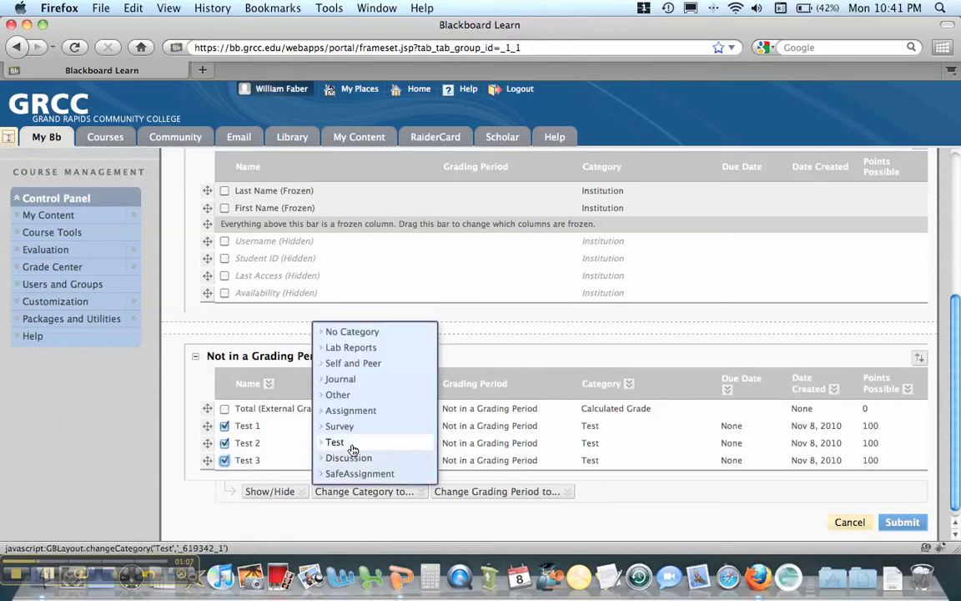
scroll(351, 451, "up", 1)
left_click(355, 453)
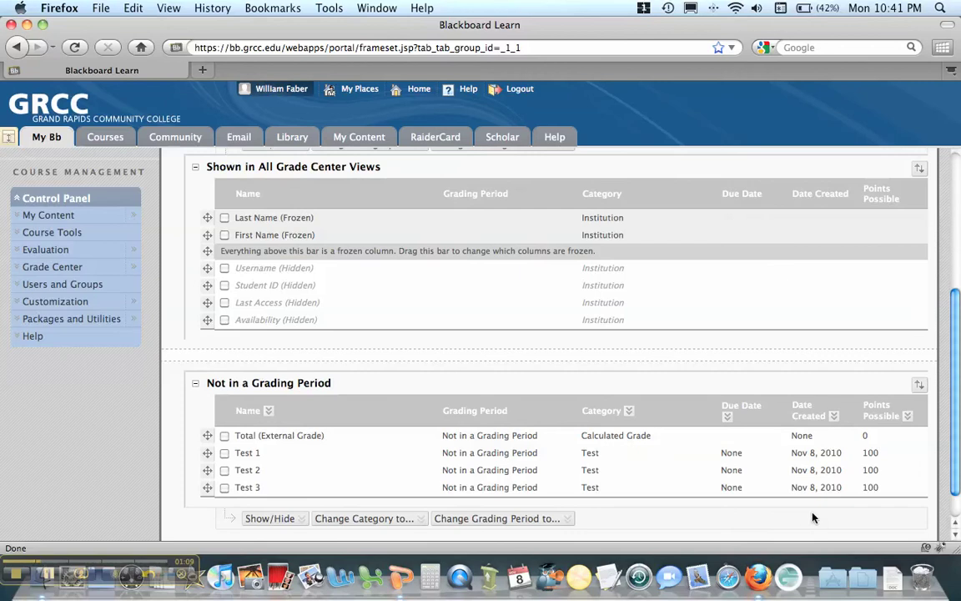
scroll(808, 517, "down", 1)
left_click(899, 513)
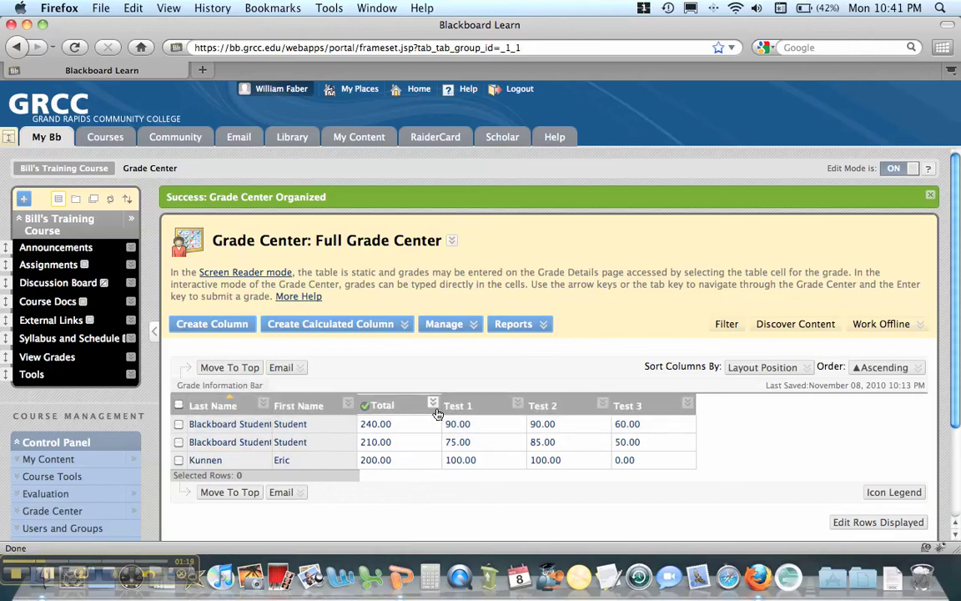
- Choose Create Calculated Column > Total Column to start a new total column
mouse_move(416, 414)
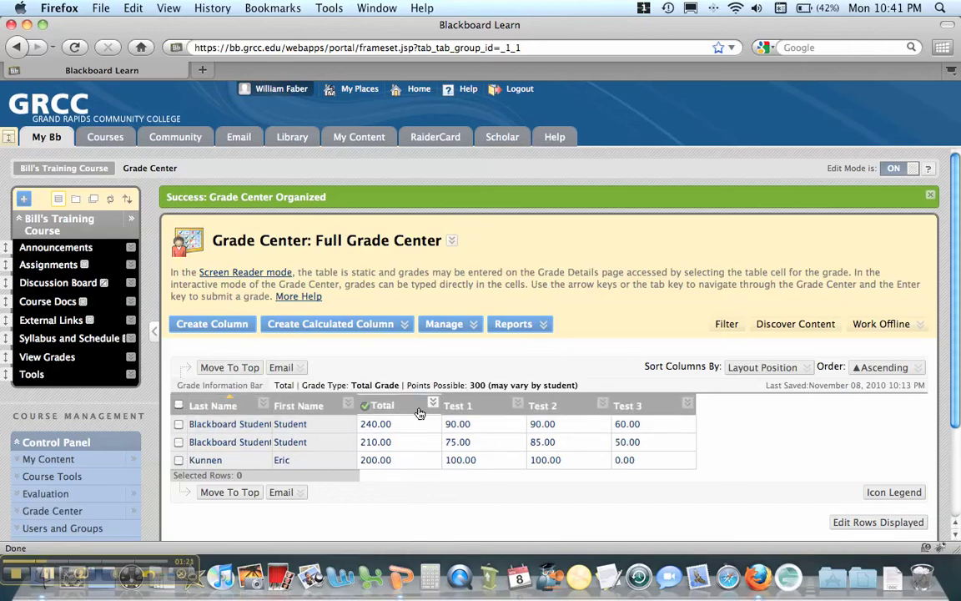
left_click(348, 326)
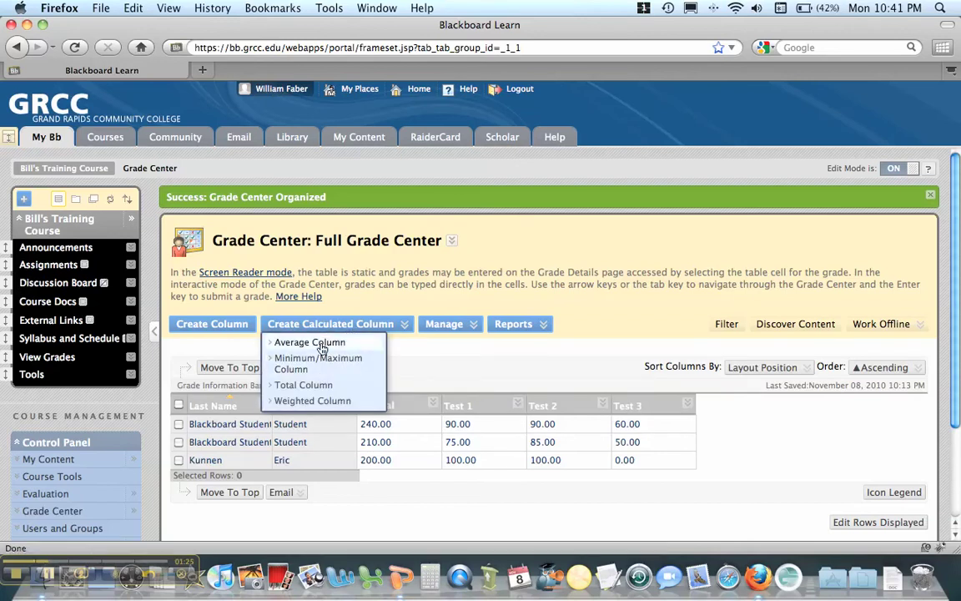
left_click(321, 386)
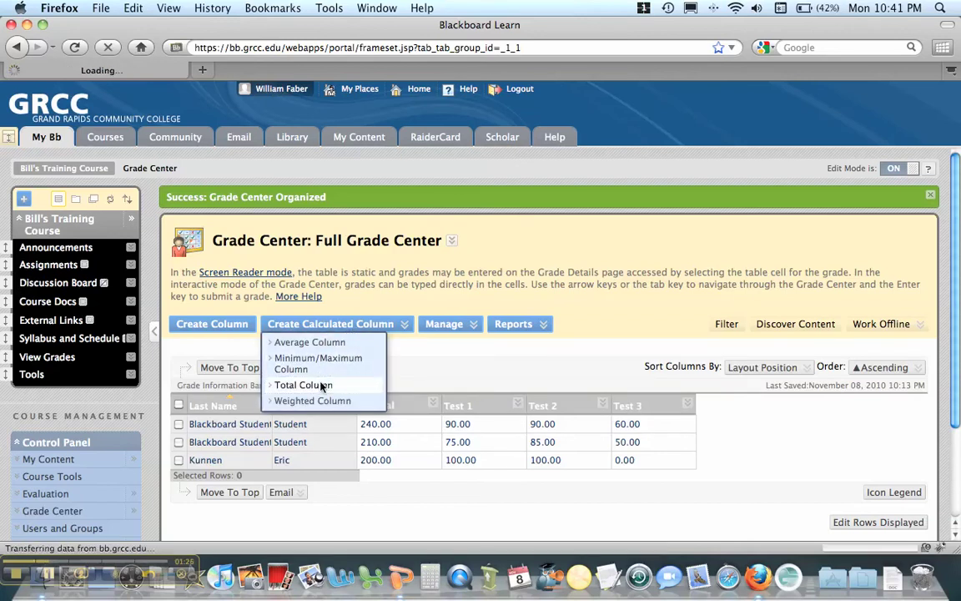
- Name the column 'Total With Drop' and include only selected columns and categories
left_click(385, 351)
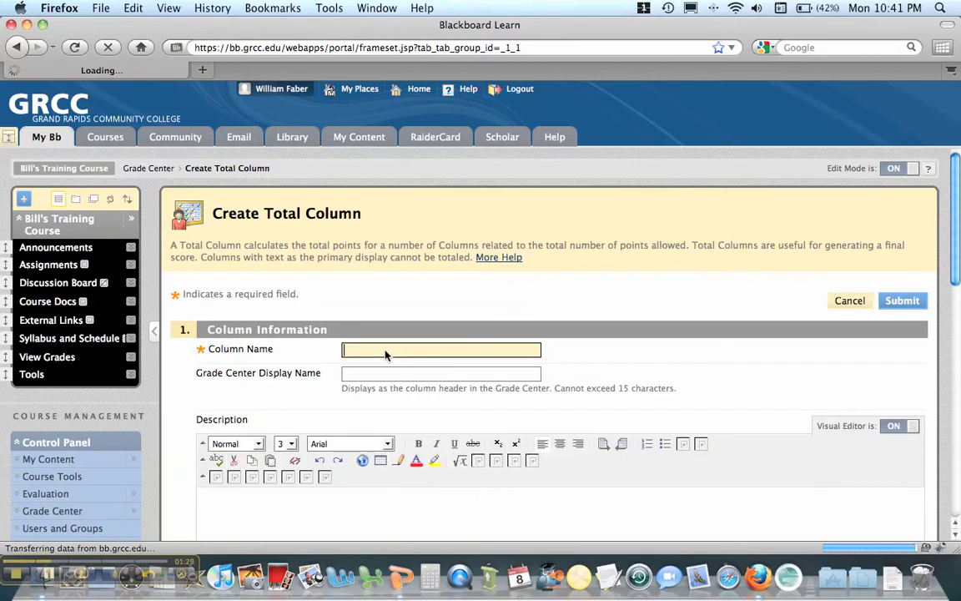
type("Total")
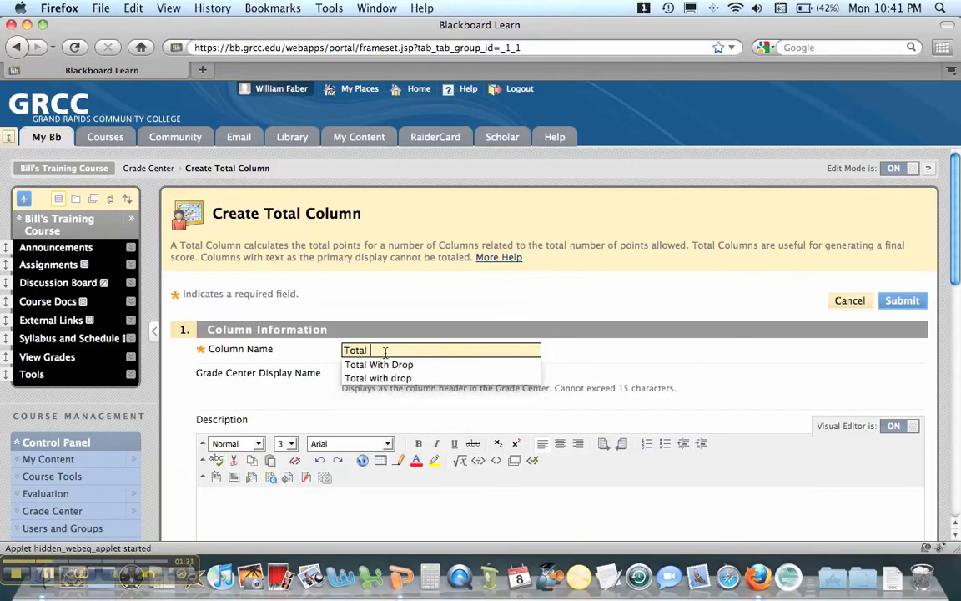
type(" With Drop")
left_click(618, 377)
scroll(618, 380, "down", 4)
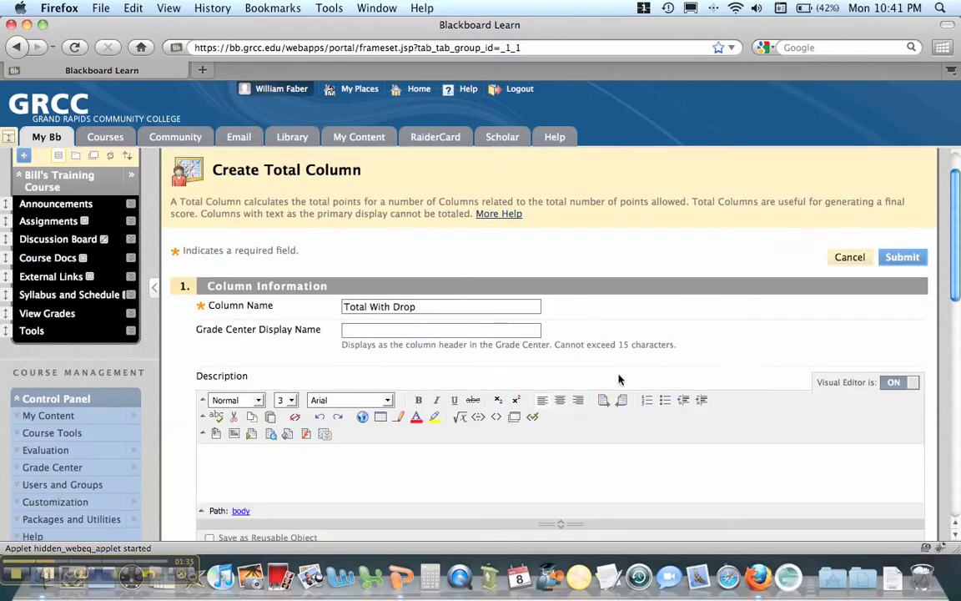
scroll(618, 380, "down", 2)
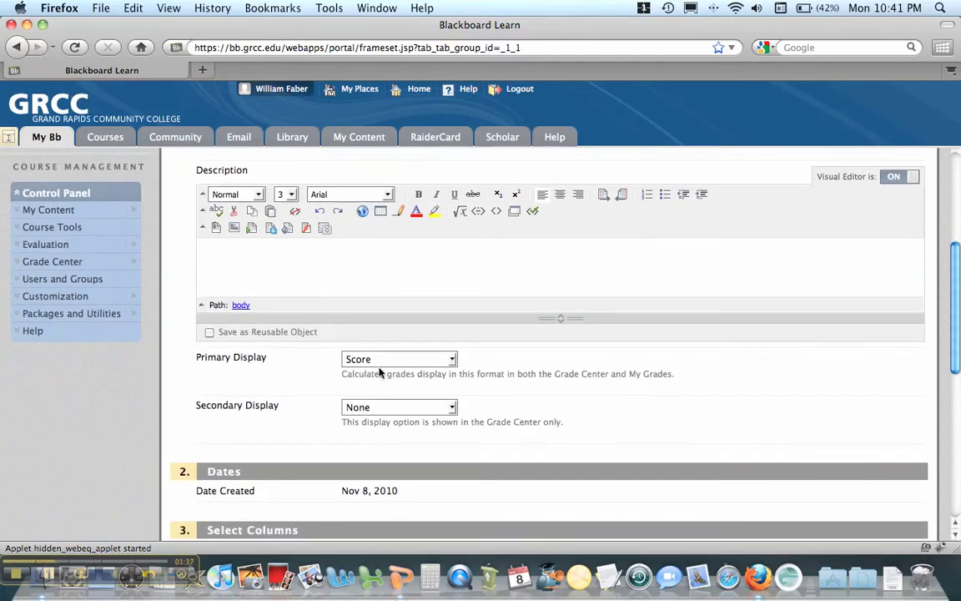
scroll(378, 373, "down", 4)
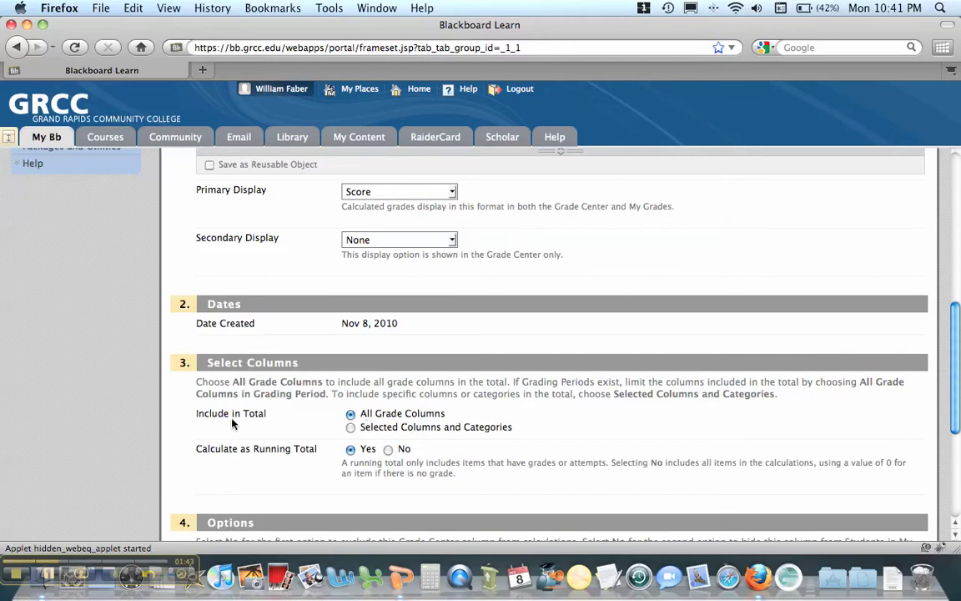
left_click(351, 427)
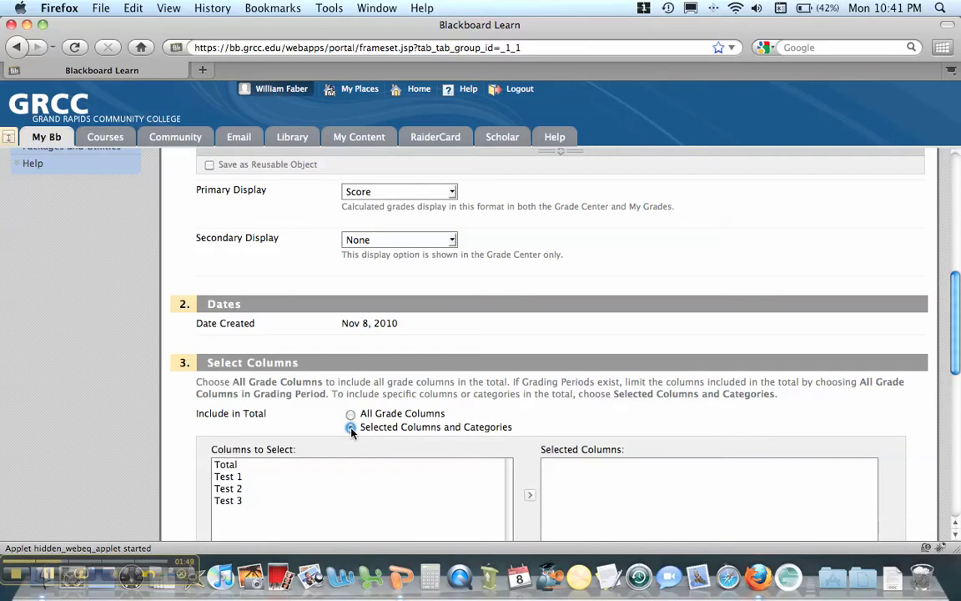
- Add the Test category to the categories included in the total
scroll(351, 430, "down", 5)
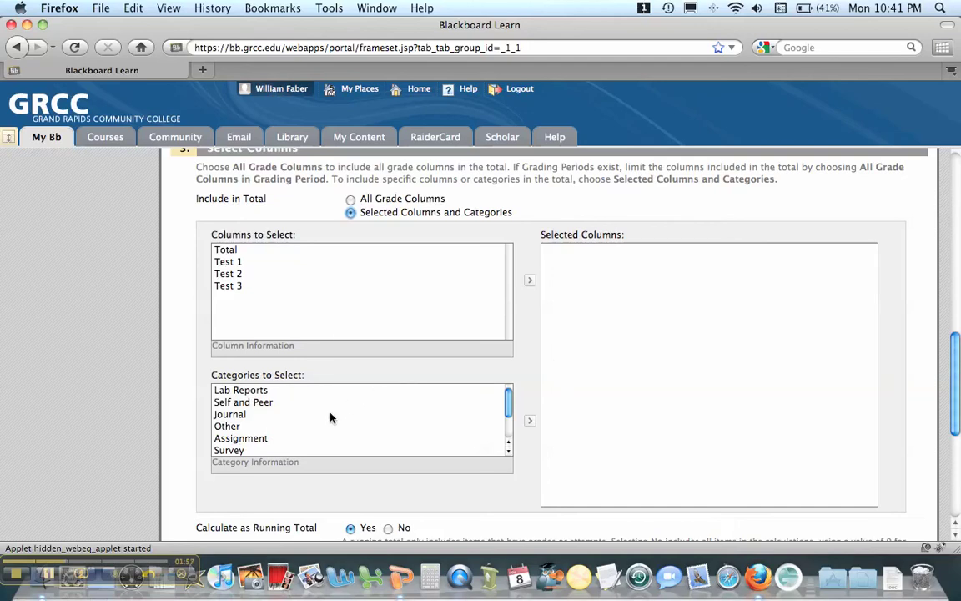
left_click(508, 414)
left_click_drag(508, 415, 487, 433)
left_click(226, 428)
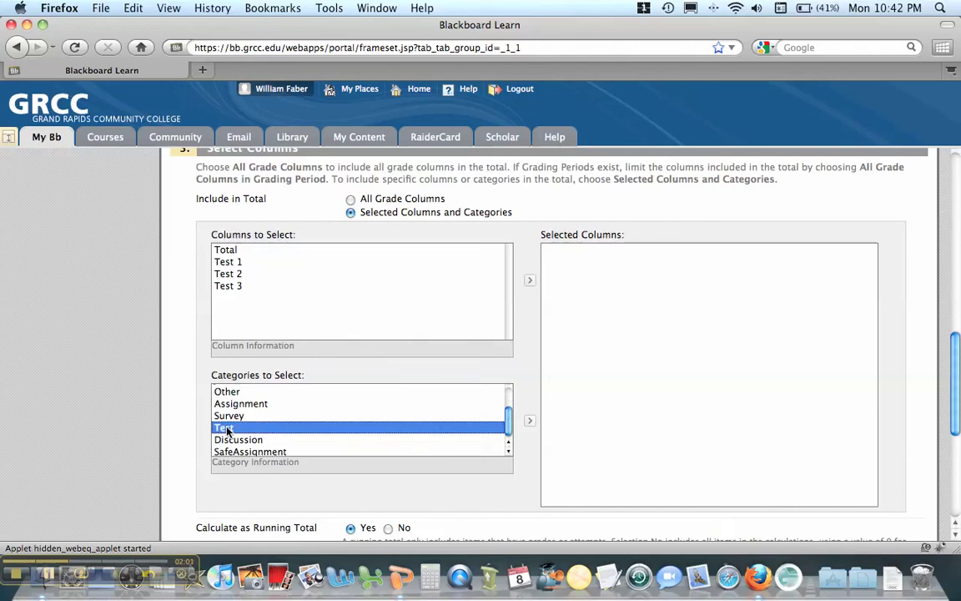
left_click(531, 426)
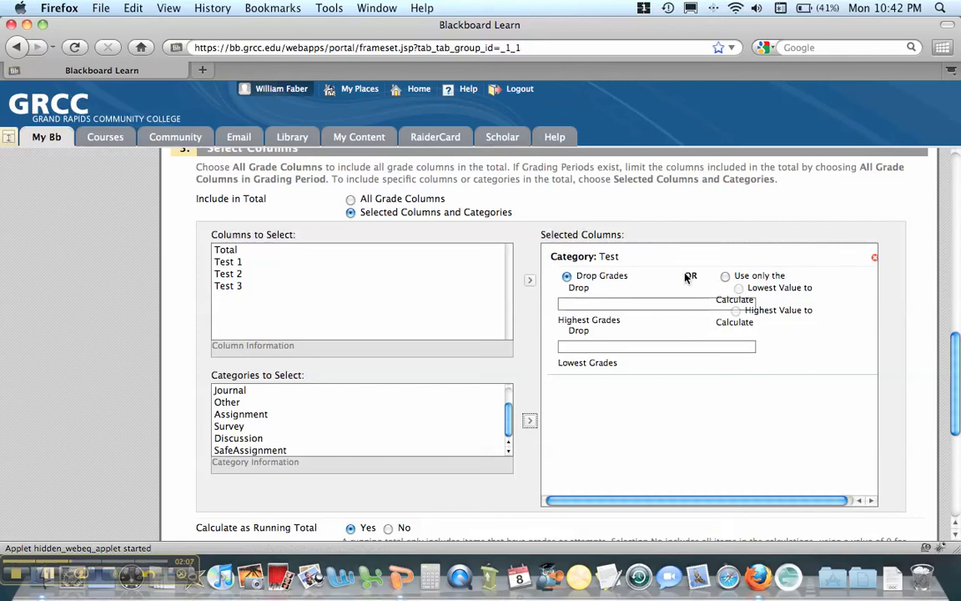
- Set the Test category to drop each student's 1 lowest grade
left_click(588, 304)
left_click(587, 346)
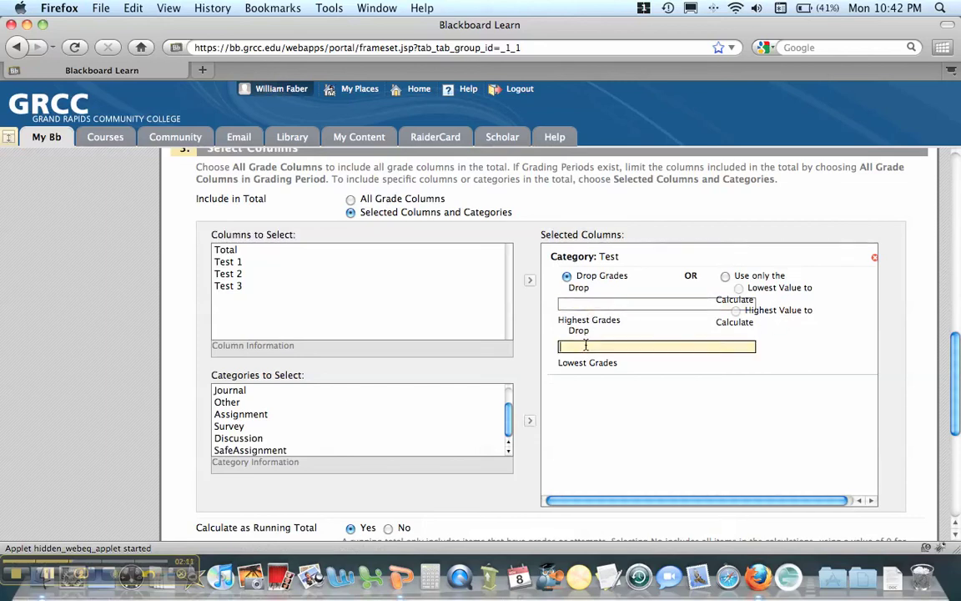
type("1")
left_click(576, 358)
left_click(265, 416)
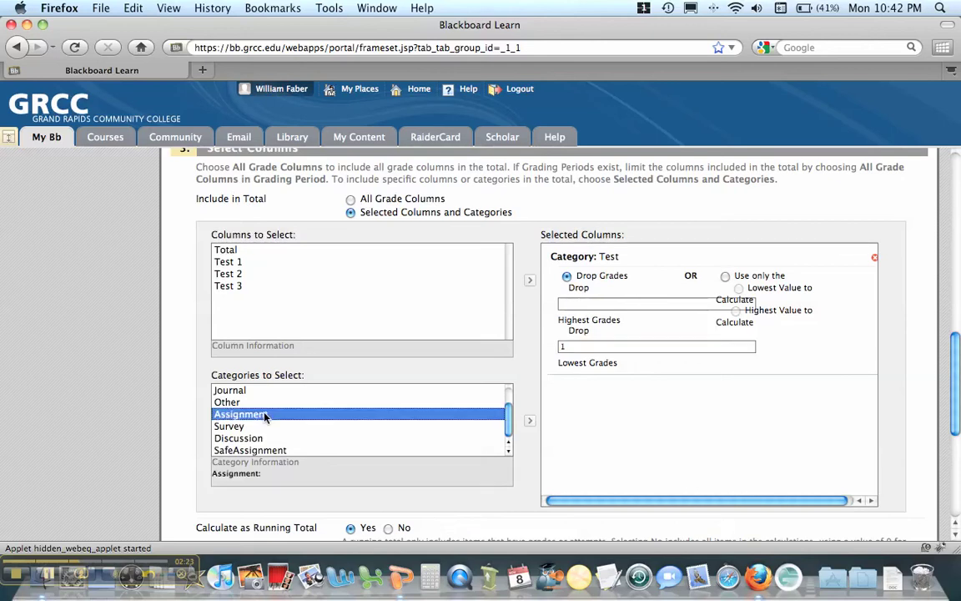
- Set Secondary Display to Percentage and submit the Total With Drop column
scroll(618, 427, "down", 2)
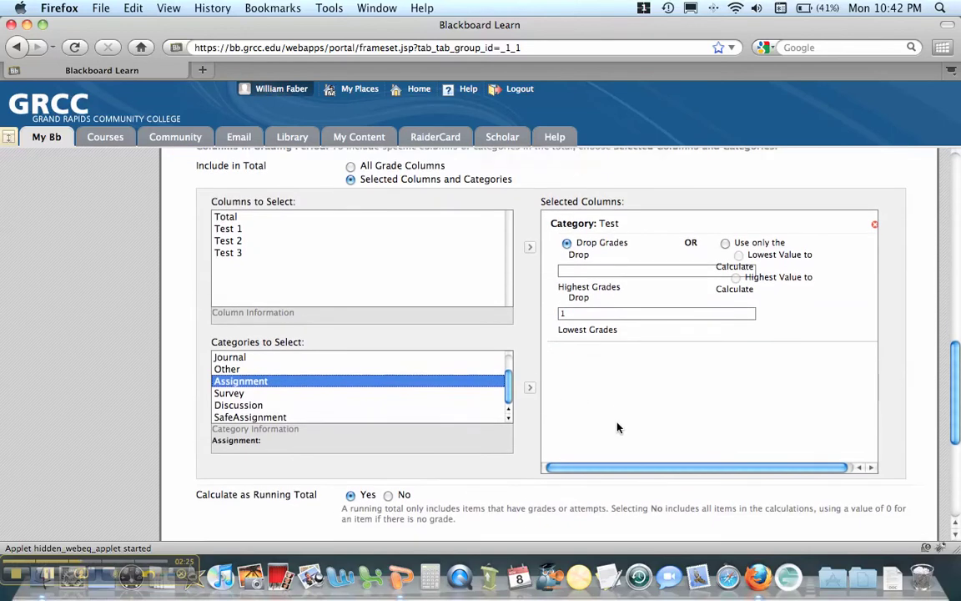
scroll(617, 427, "down", 3)
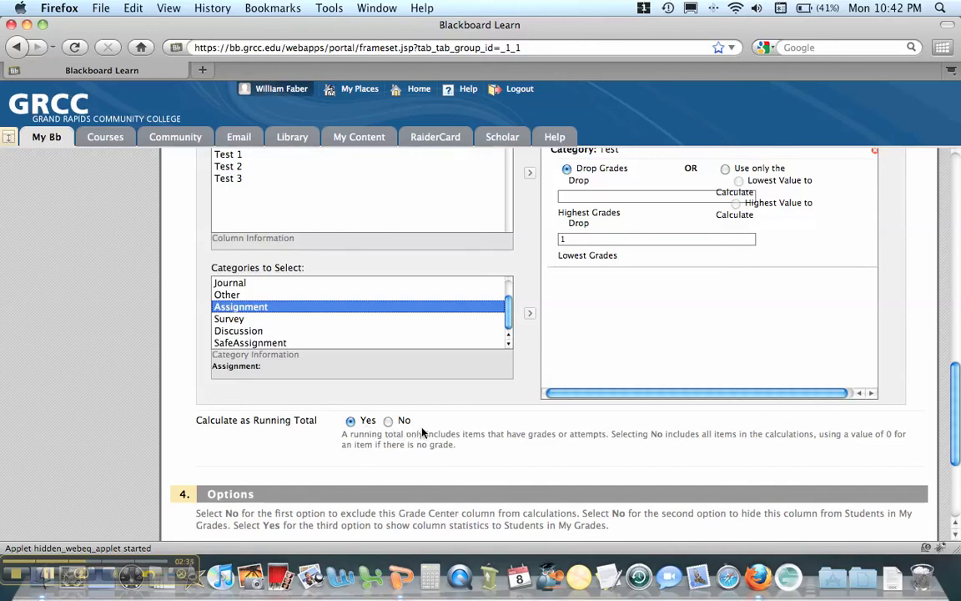
scroll(426, 431, "up", 7)
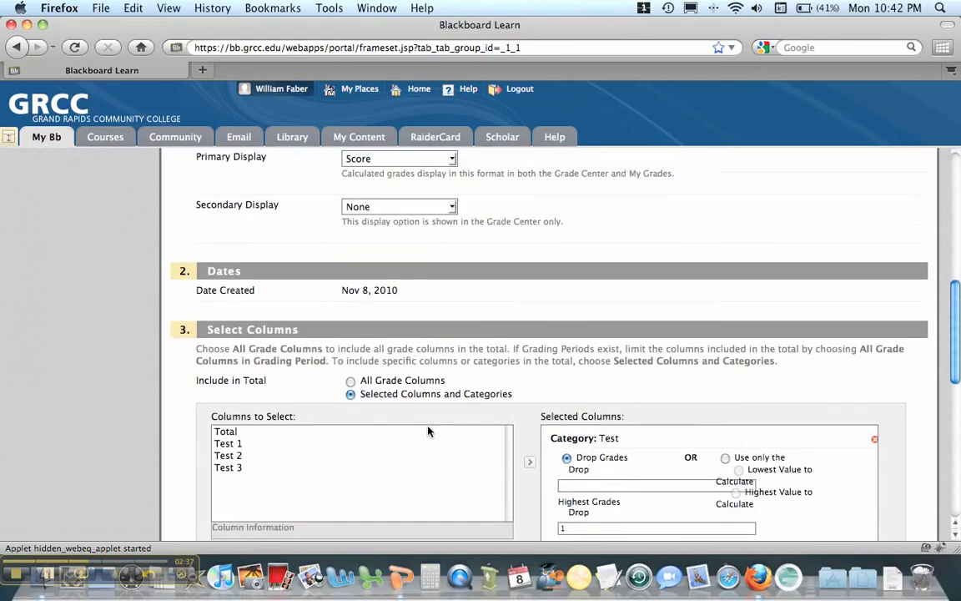
scroll(428, 431, "up", 2)
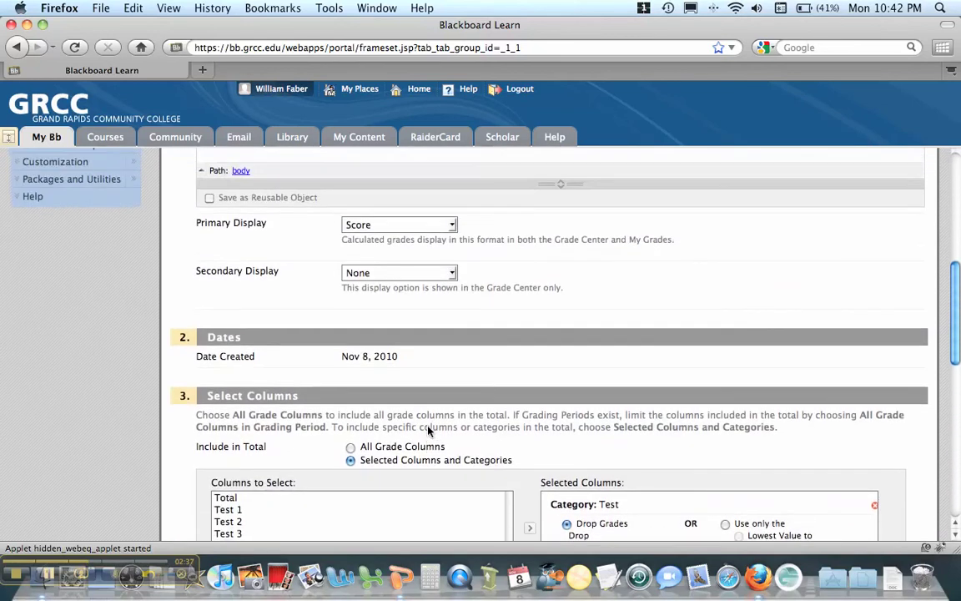
left_click(409, 277)
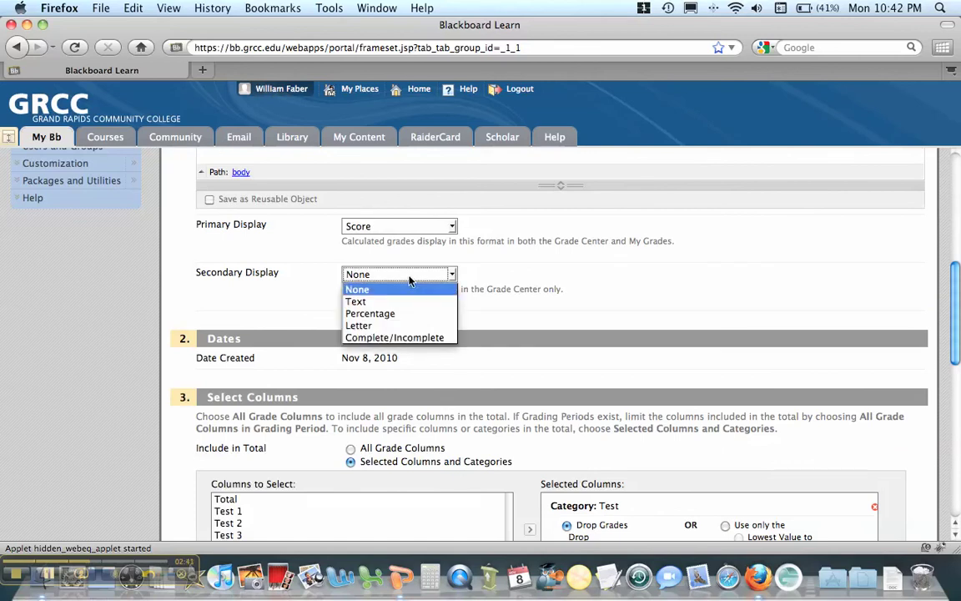
left_click(406, 314)
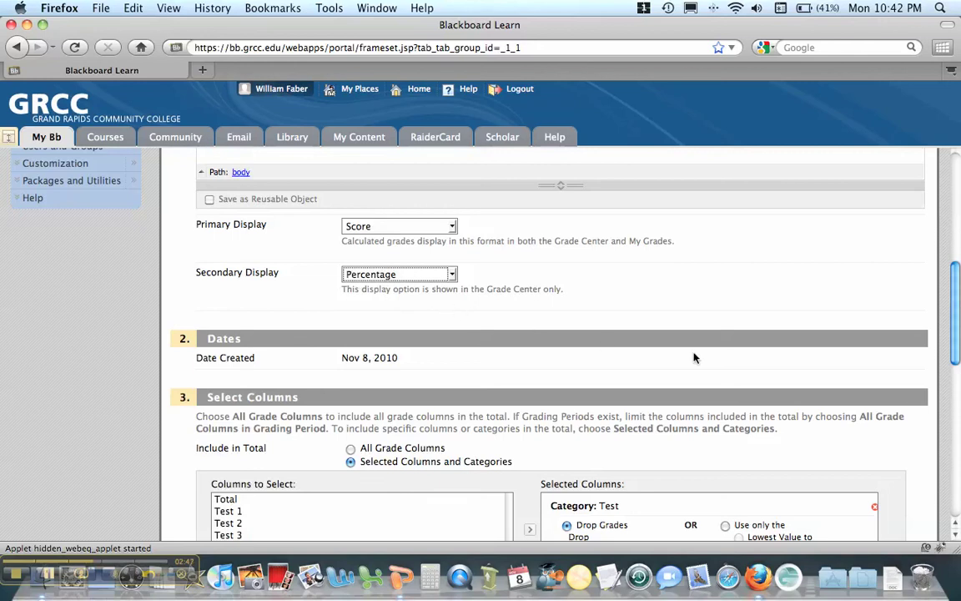
scroll(765, 365, "down", 15)
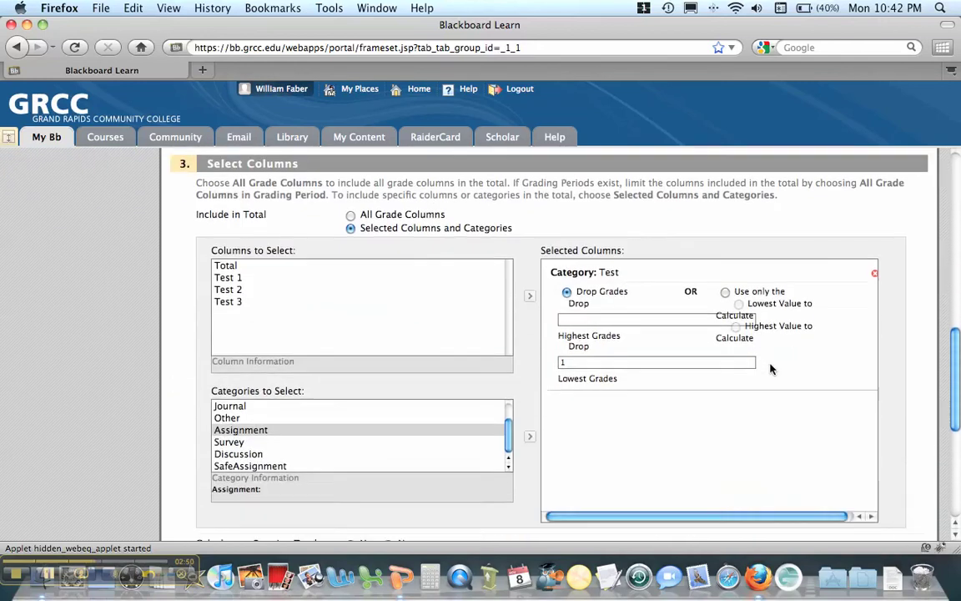
left_click(902, 512)
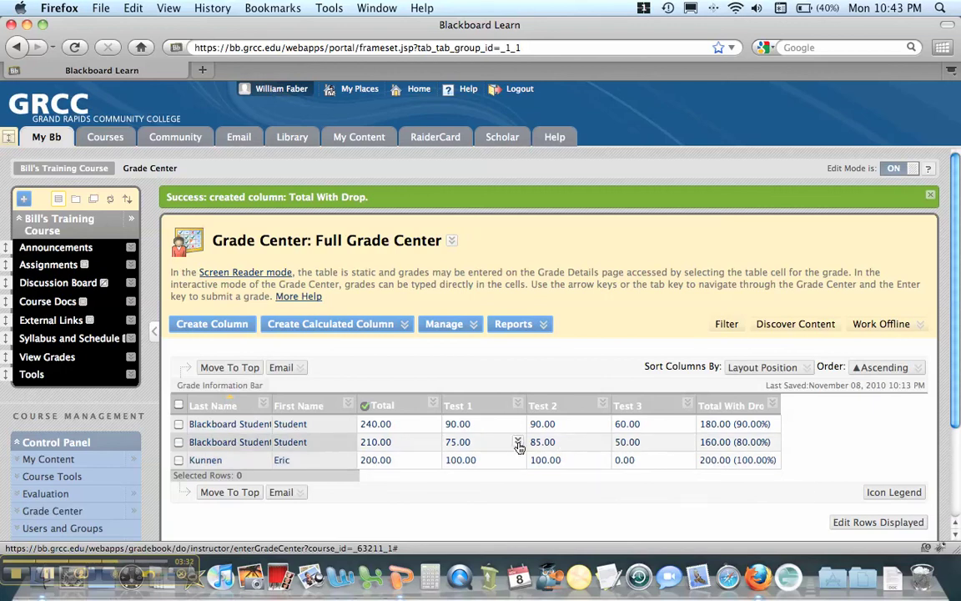
- Check Total With Drop shows 180.00, 160.00 and 200.00, opening and closing a column menu
mouse_move(722, 413)
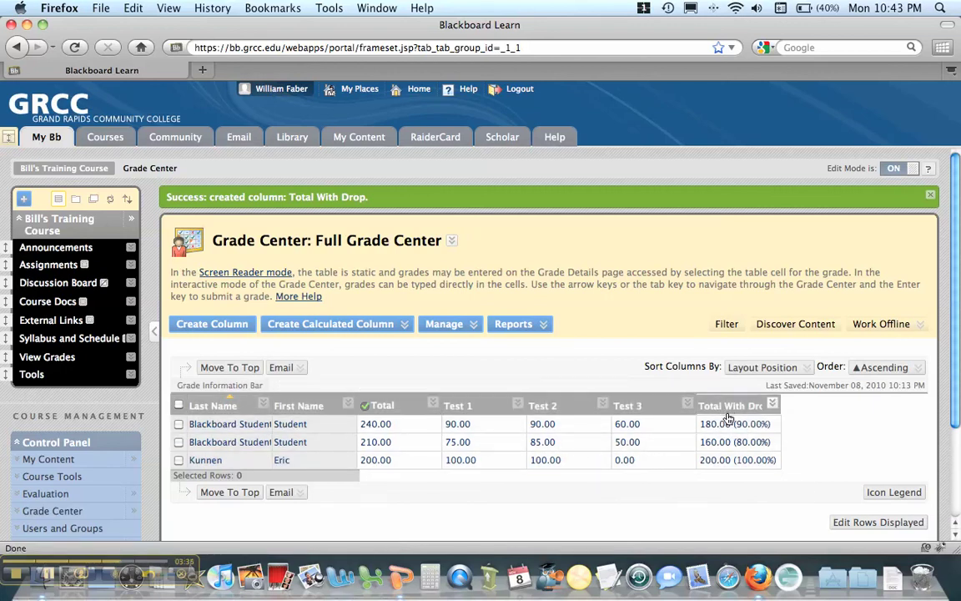
left_click(433, 405)
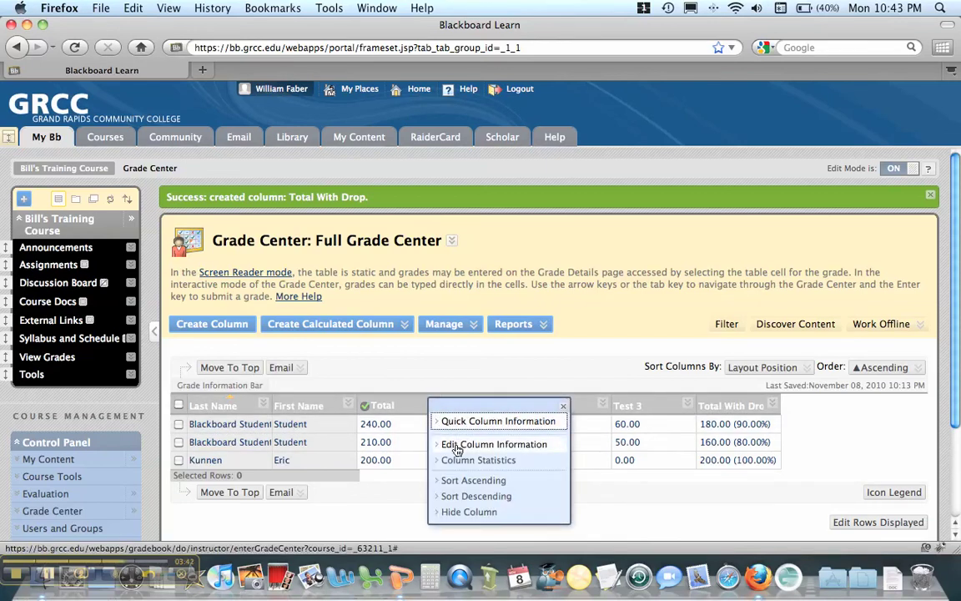
left_click(736, 523)
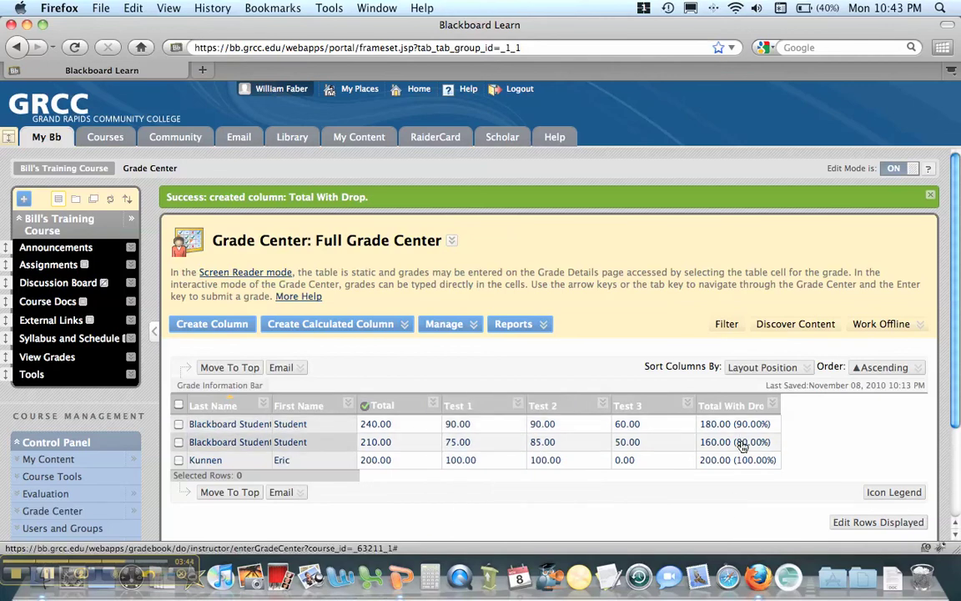